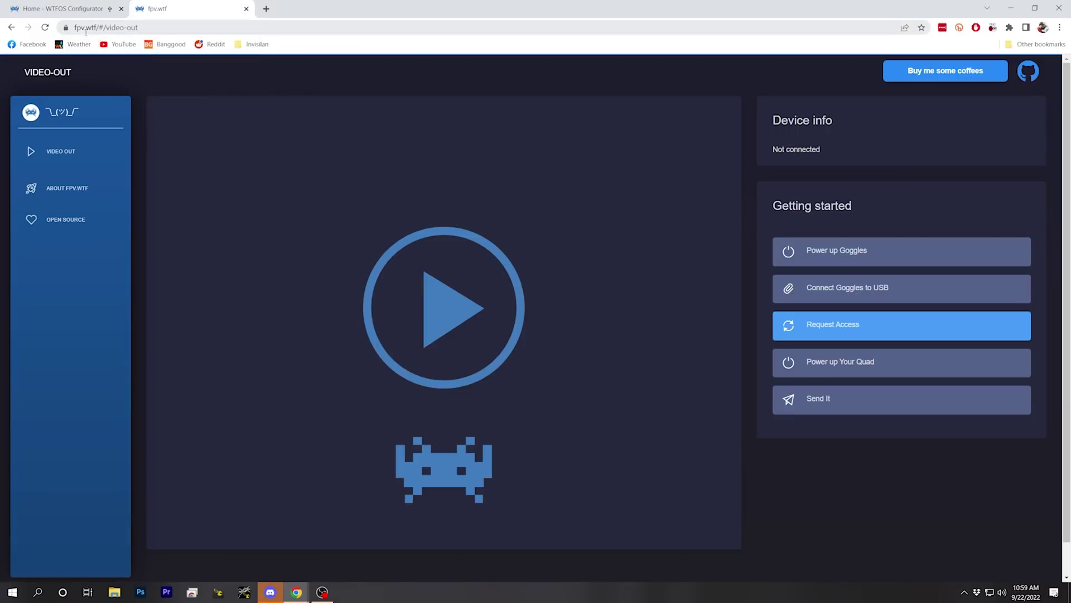
- Open the Package Manager of the WTFOS Configurator and review the packages in the fpv-wtf repo
left_click(81, 7)
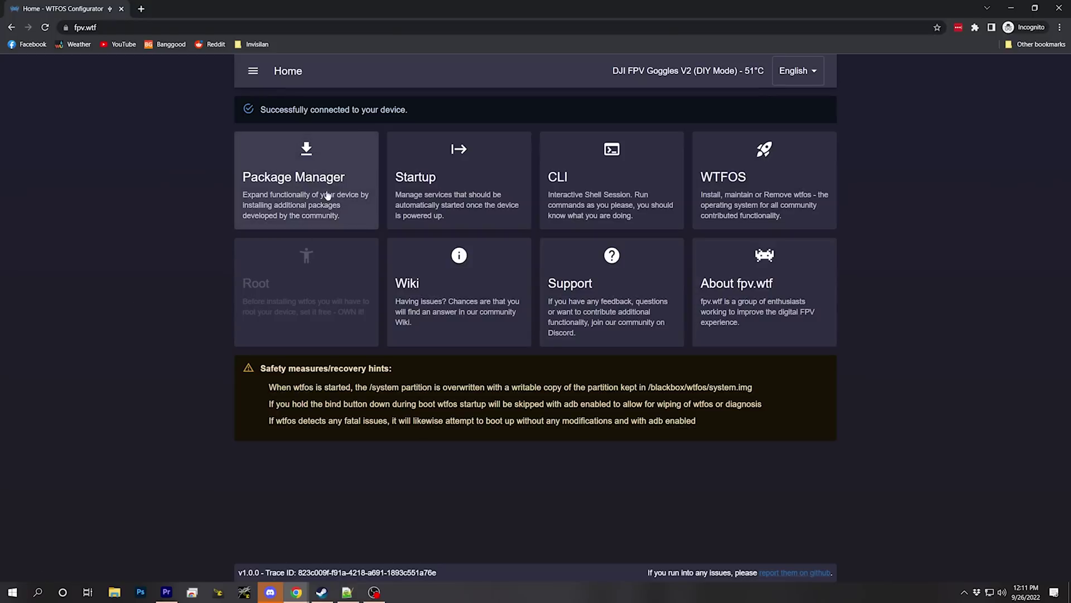
left_click(326, 194)
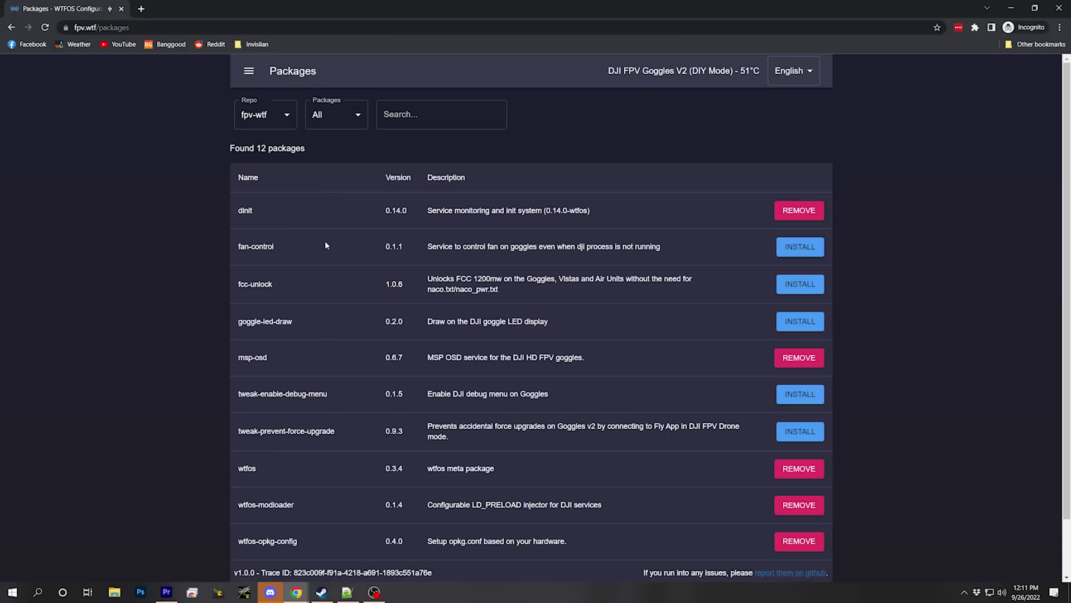
scroll(320, 260, "down", 1)
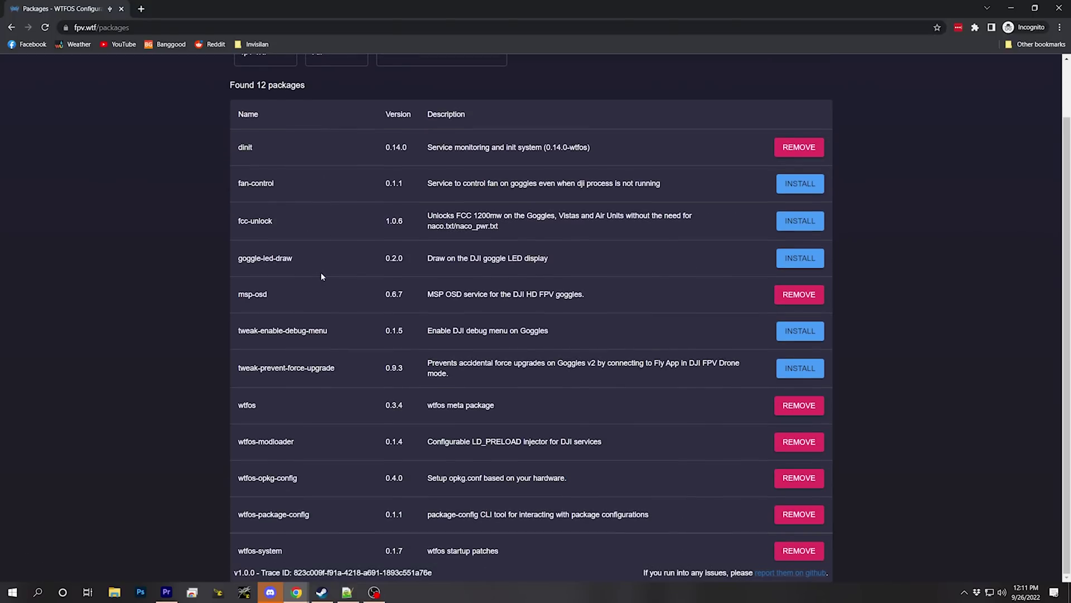
scroll(280, 522, "up", 1)
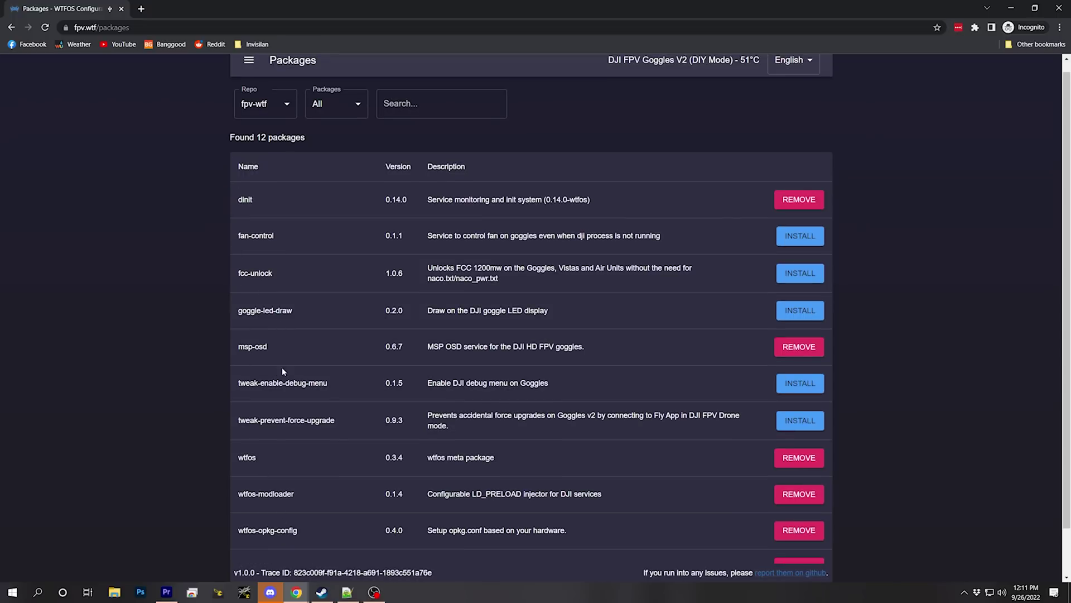
scroll(277, 450, "down", 1)
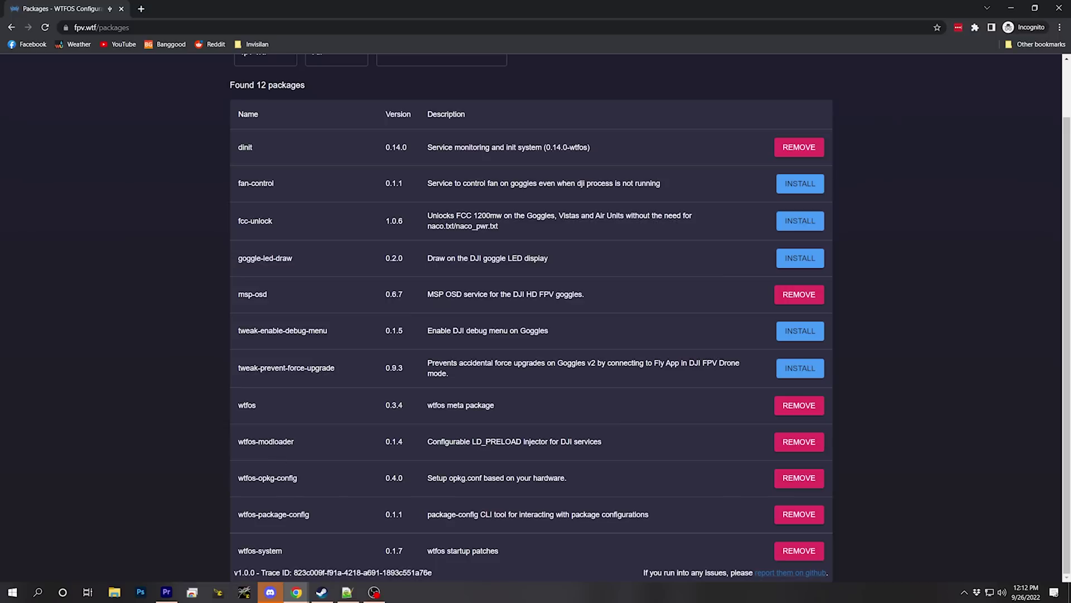
scroll(288, 486, "up", 1)
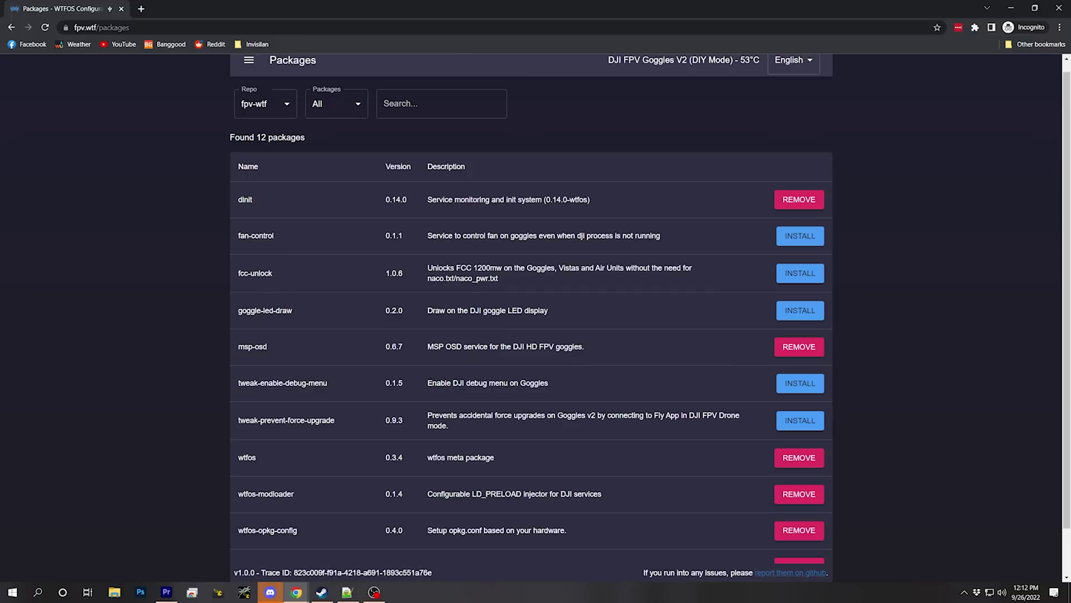
scroll(264, 349, "down", 1)
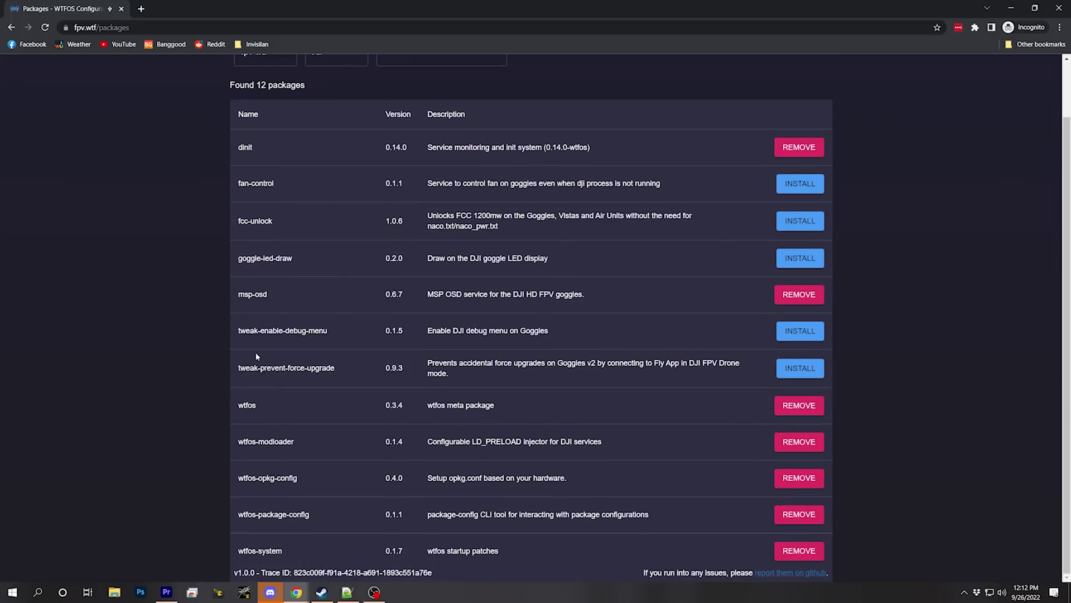
scroll(256, 351, "up", 1)
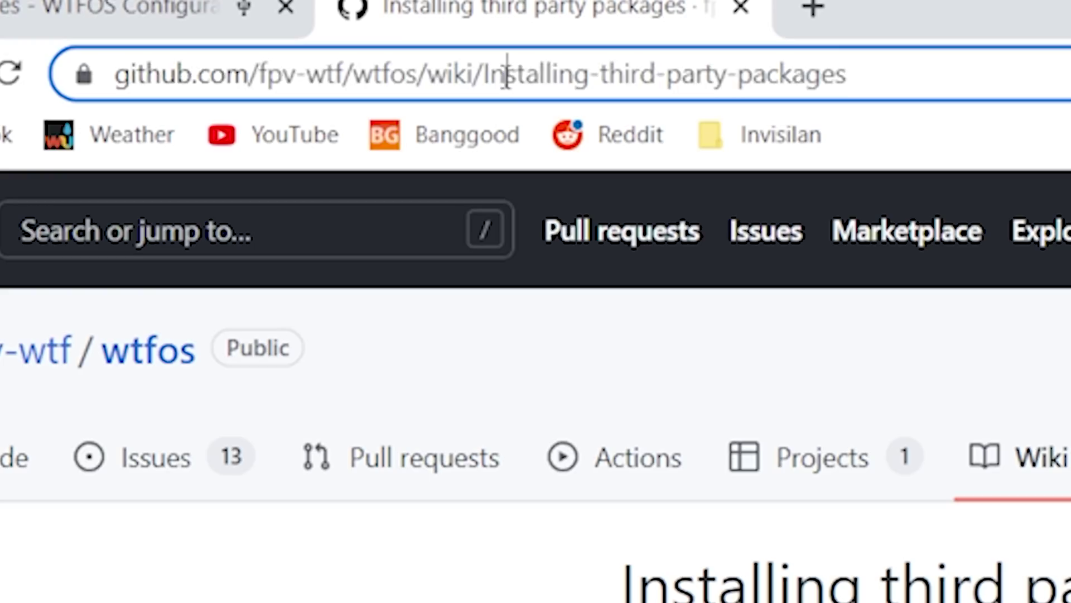
- Review the wtfos wiki page on installing third party packages, and open the configurator's CLI
left_click(175, 27)
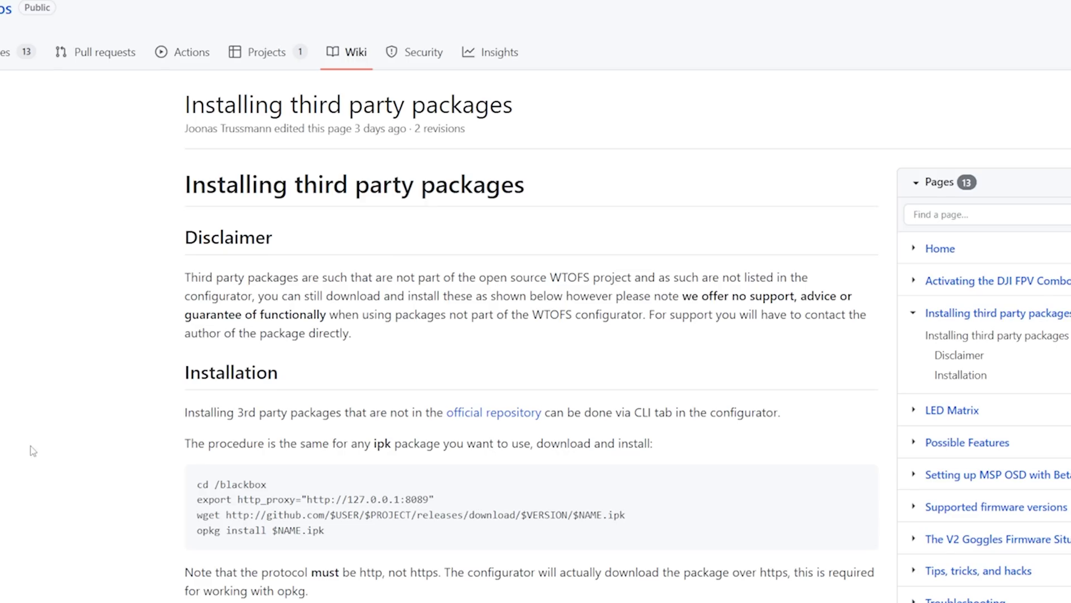
scroll(34, 451, "down", 3)
left_click(87, 11)
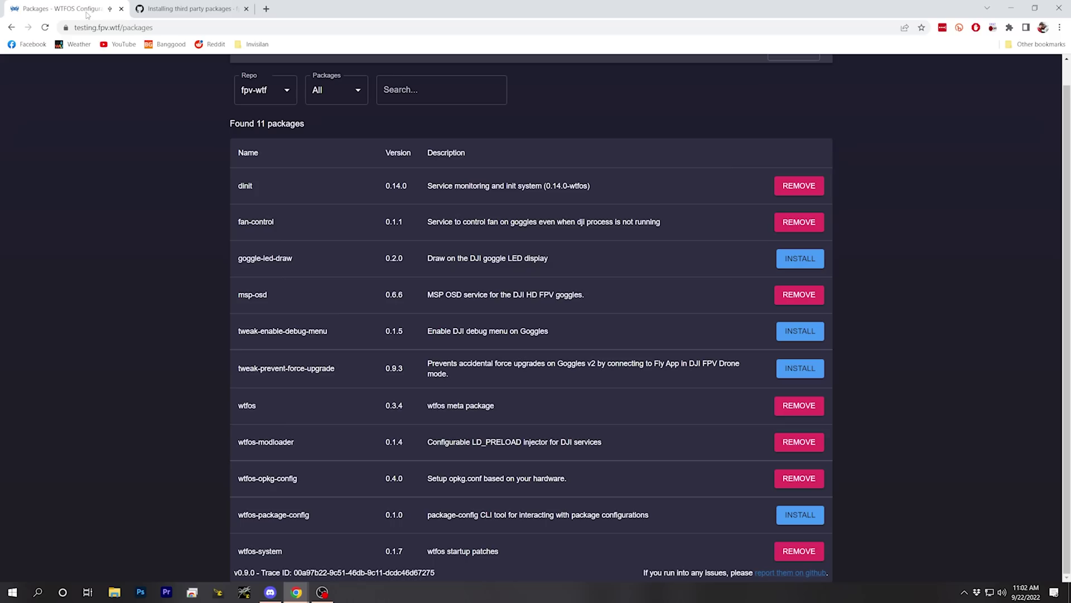
scroll(226, 88, "up", 1)
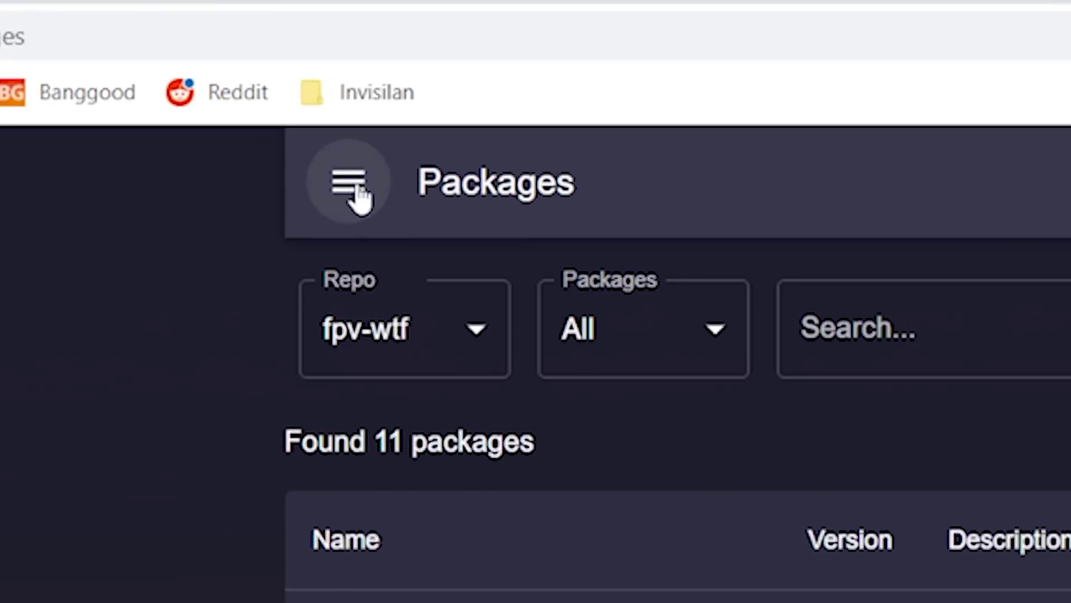
left_click(250, 71)
left_click(390, 468)
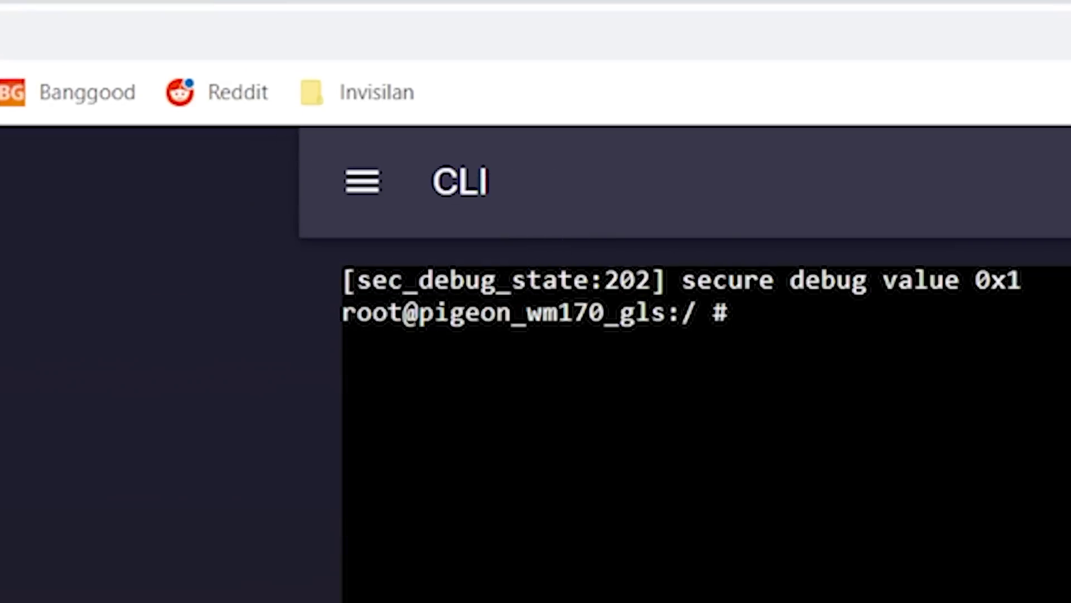
- Copy the four-line install command block from the wiki page into an empty Notepad++ document and maximize its window
key("ctrl+Tab")
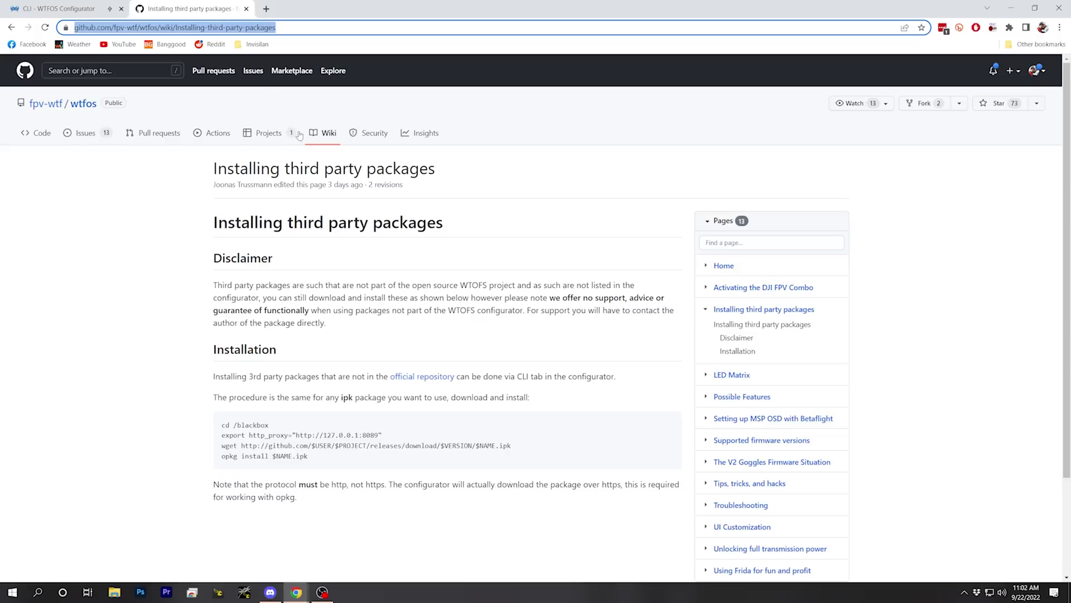
left_click_drag(224, 427, 334, 466)
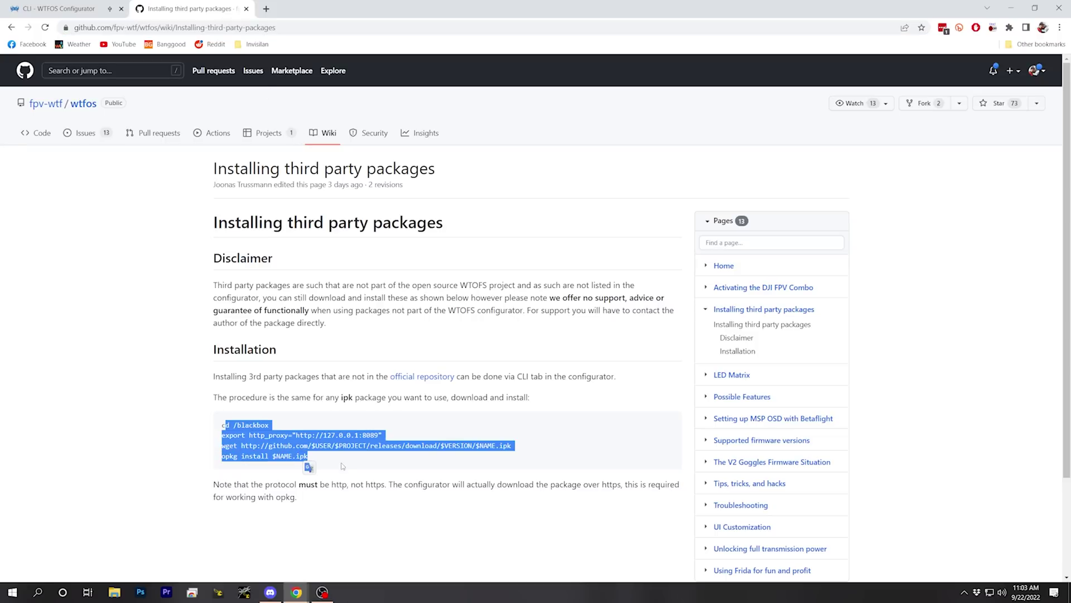
left_click(345, 463)
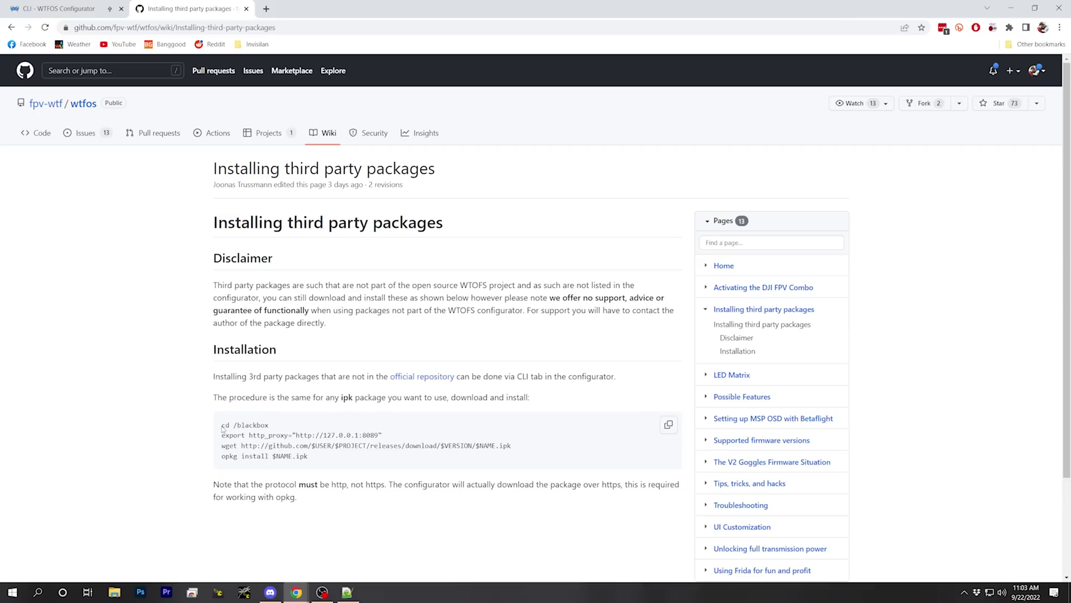
left_click_drag(222, 425, 338, 462)
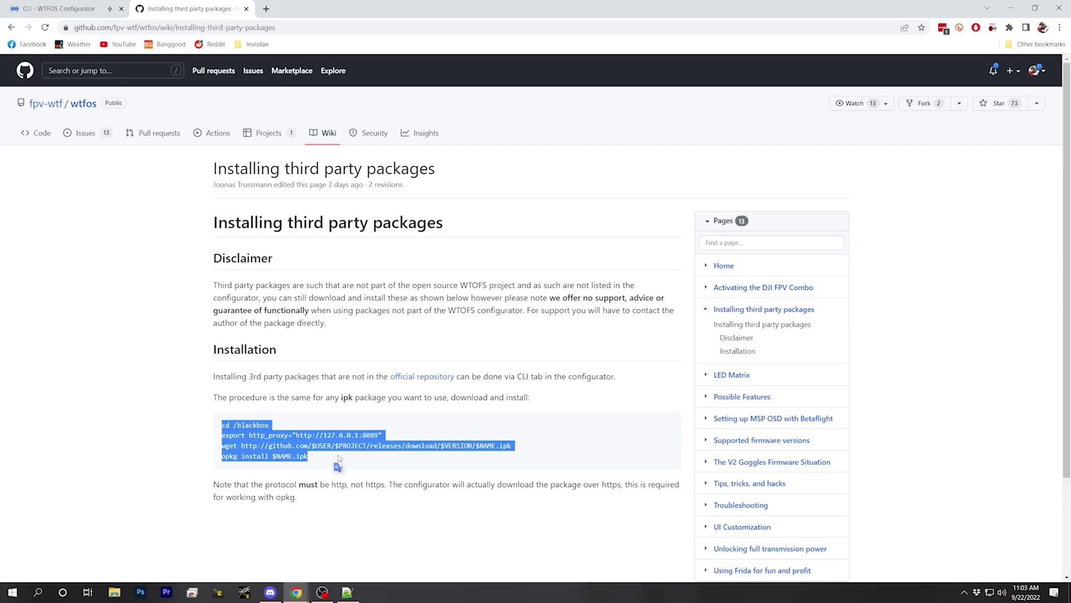
right_click(281, 435)
left_click(301, 444)
key("alt+Tab")
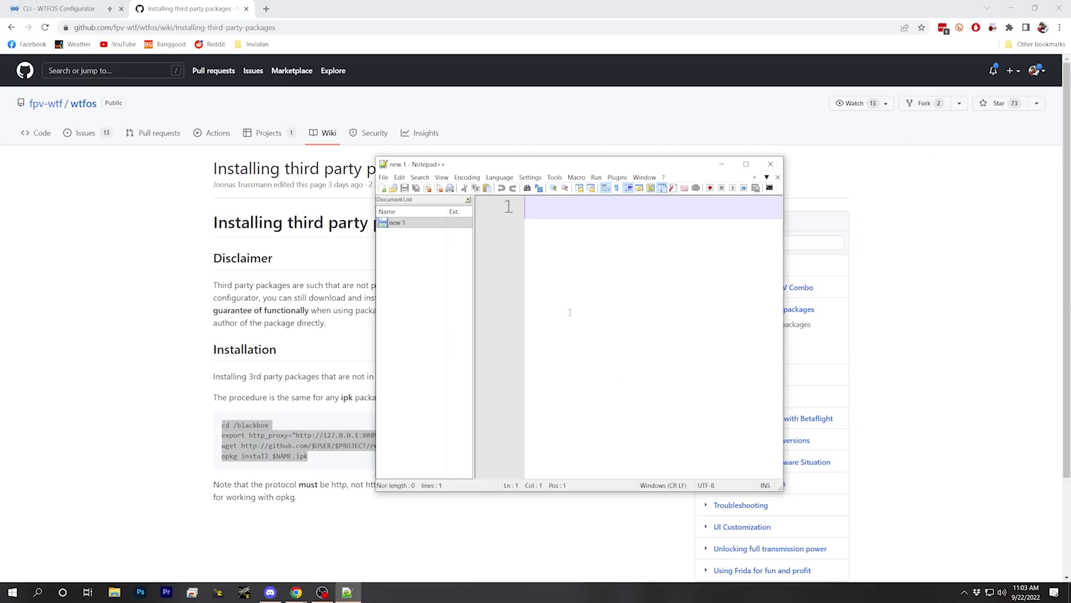
key("ctrl+v")
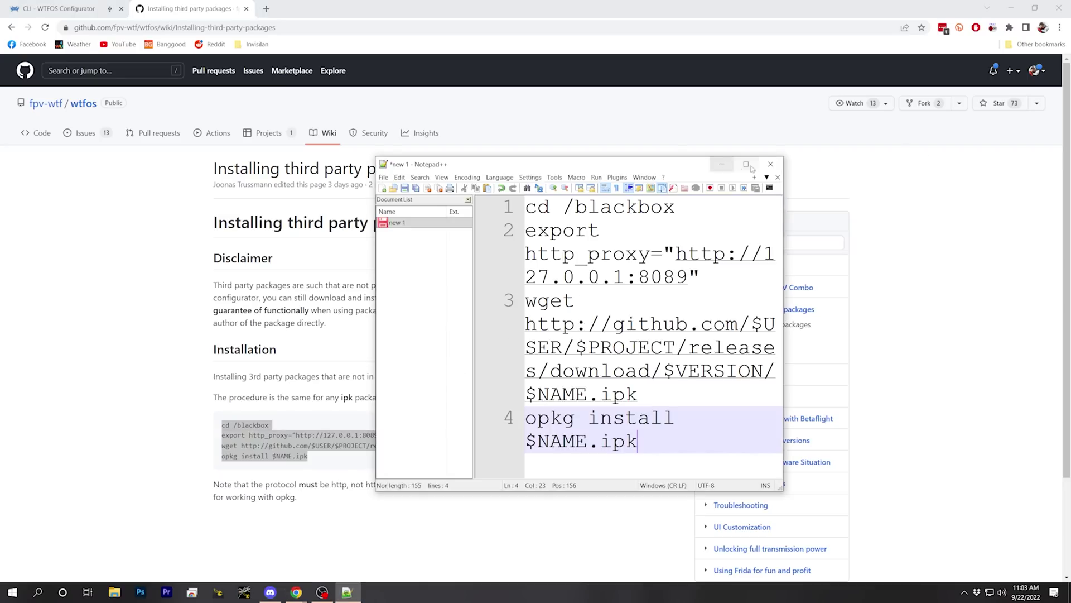
left_click(748, 165)
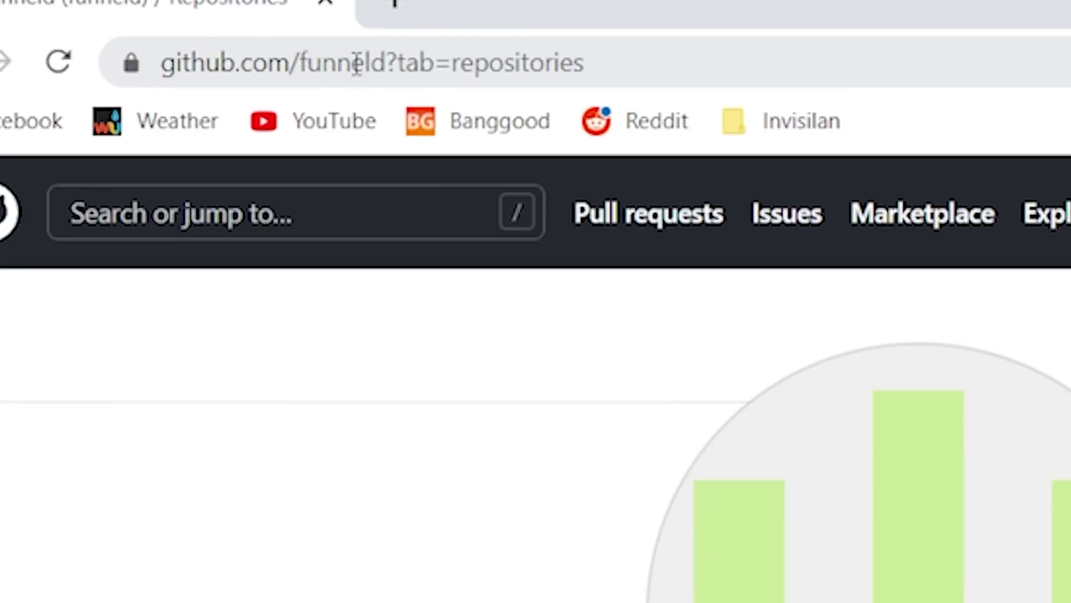
- Find the djifpv_auto_start_recording repository on GitHub and copy the v0.1.4 release link for auto-start-recording_0.1.4_pigeon-glasses.ipk
double_click(130, 29)
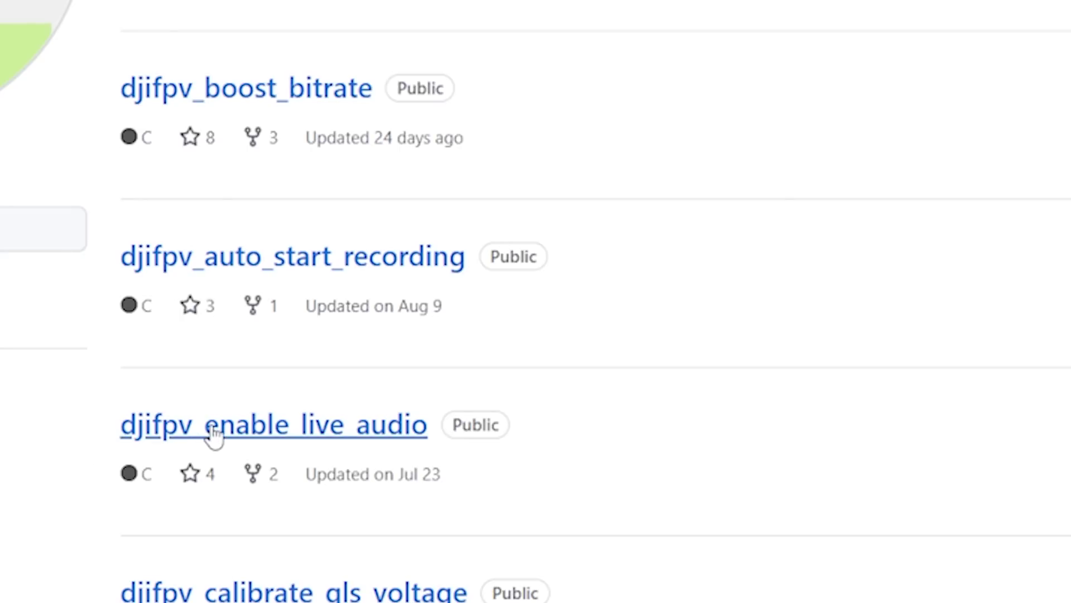
left_click(208, 440)
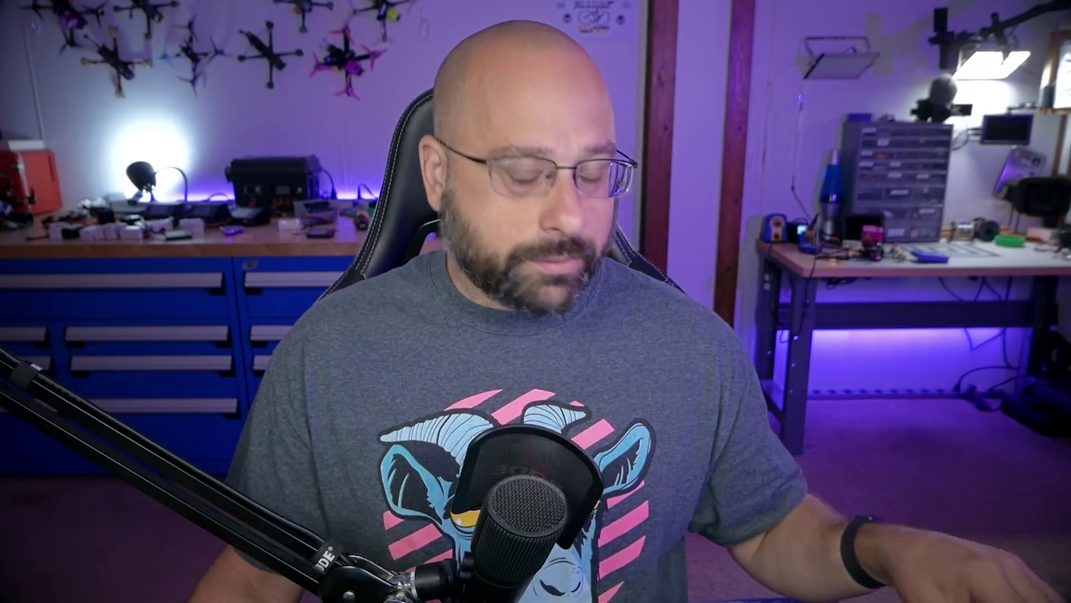
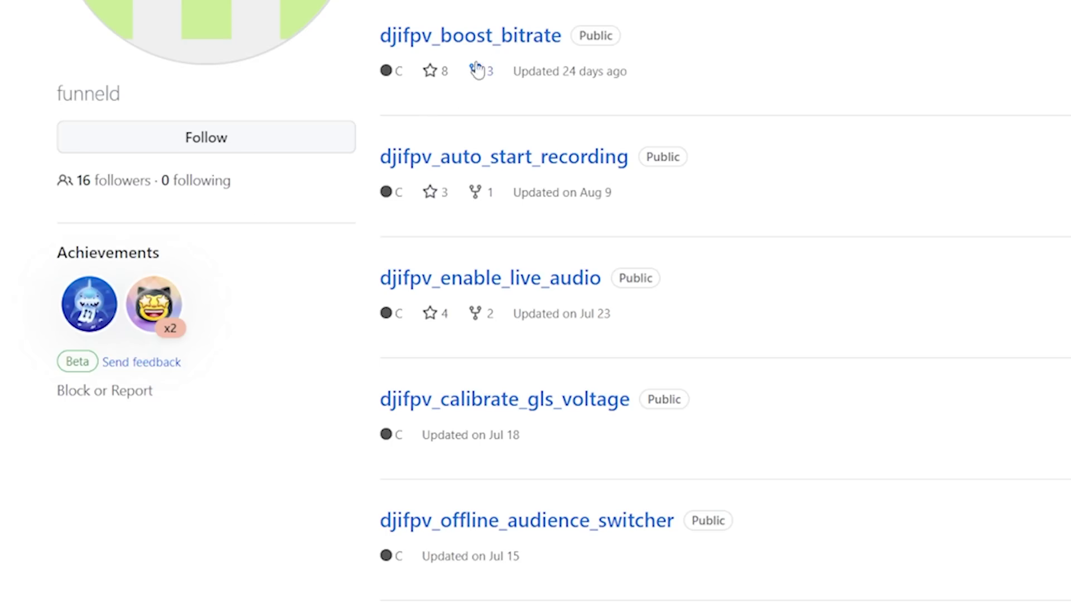
left_click(486, 40)
left_click(427, 158)
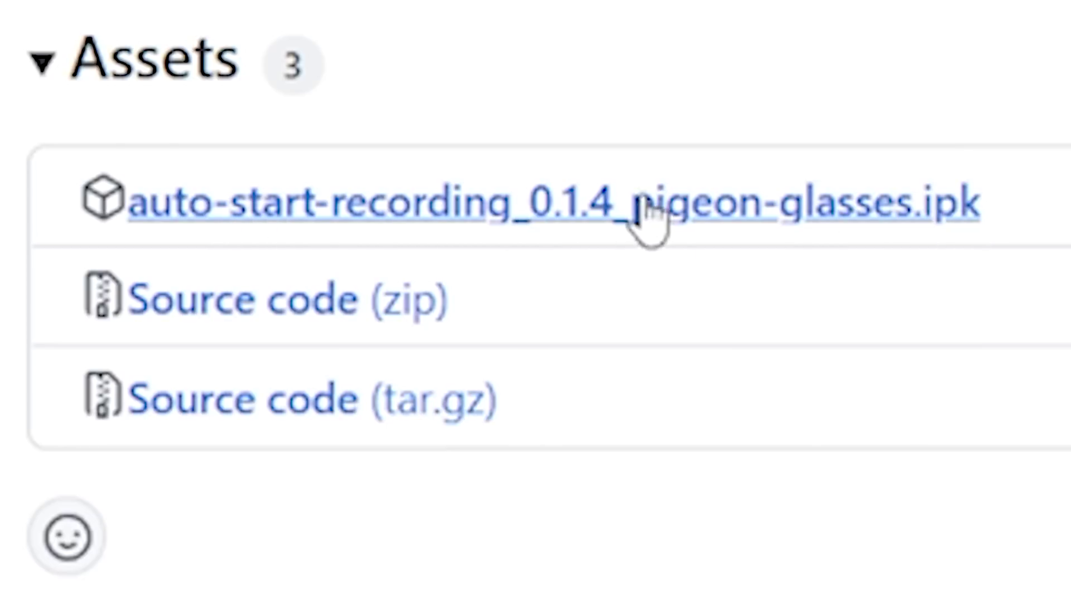
right_click(789, 215)
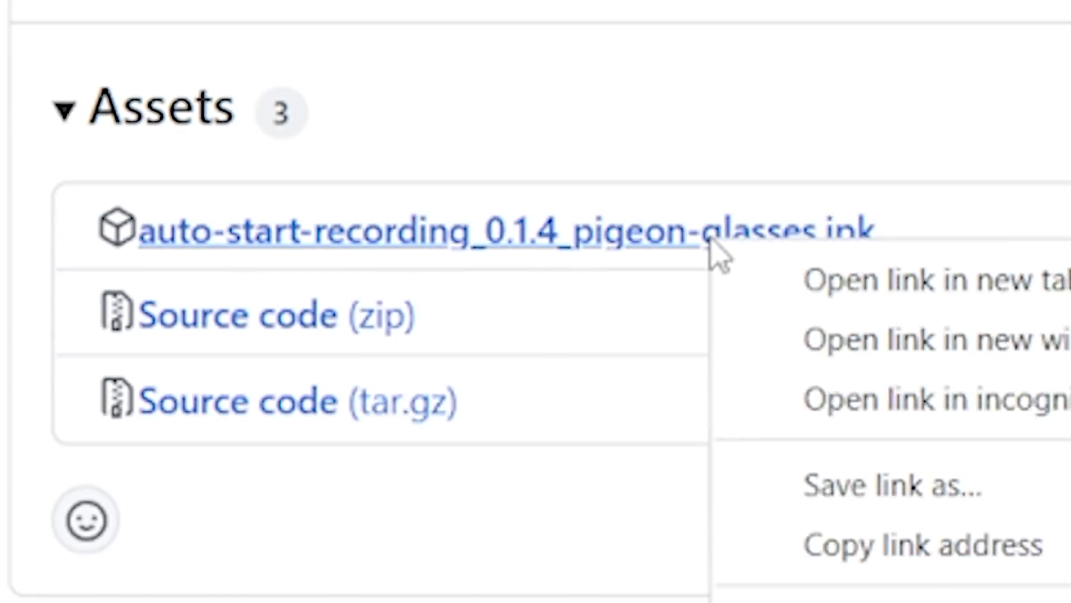
left_click(952, 557)
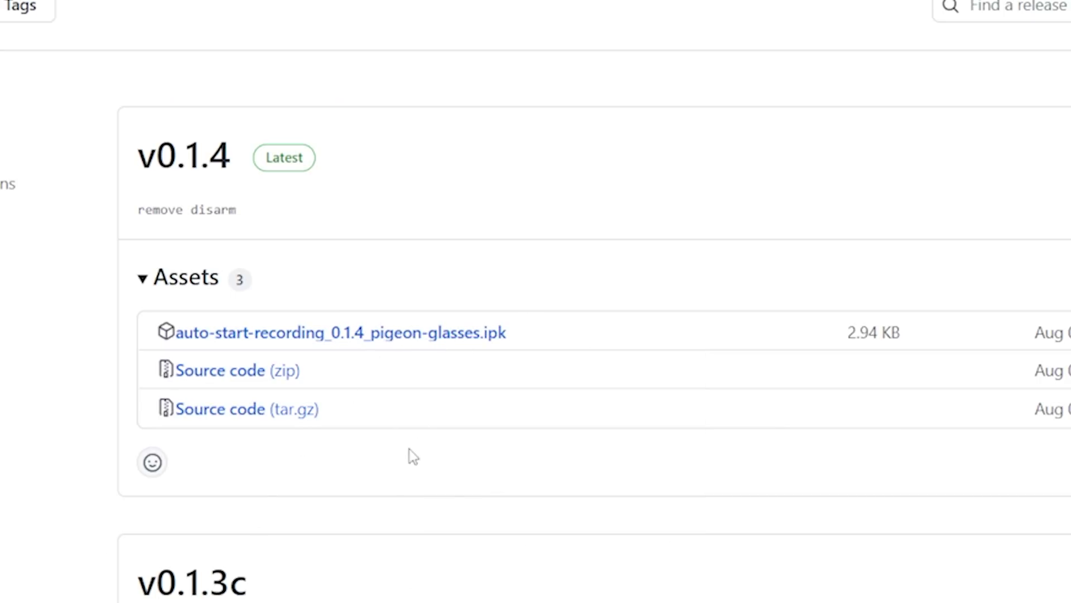
- Switch to Notepad++ and replace the placeholder URL in the wget line with the copied auto-start-recording package link
left_click(352, 594)
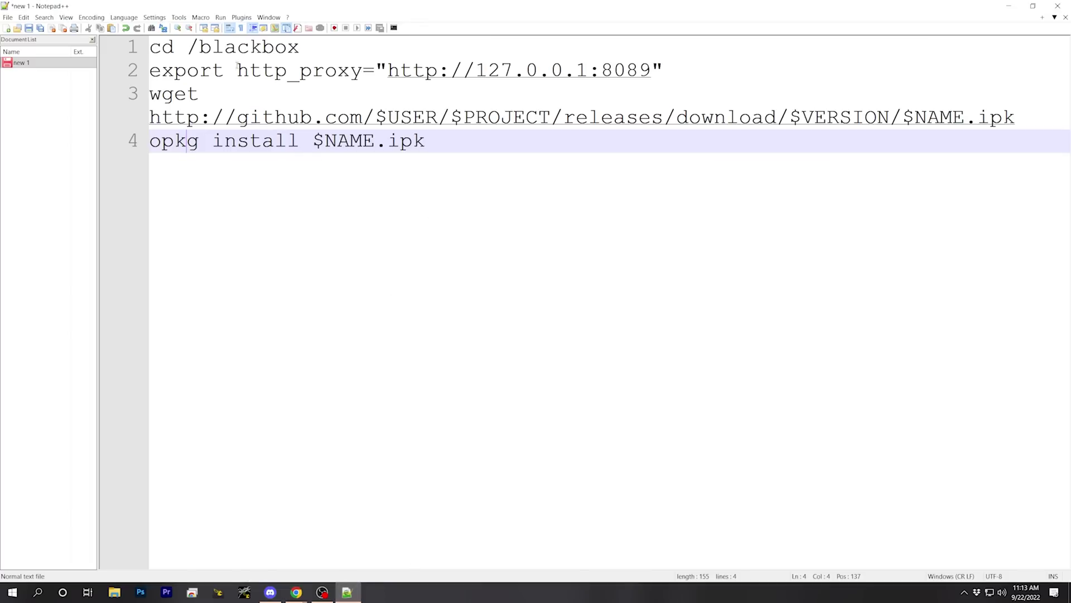
left_click(154, 120)
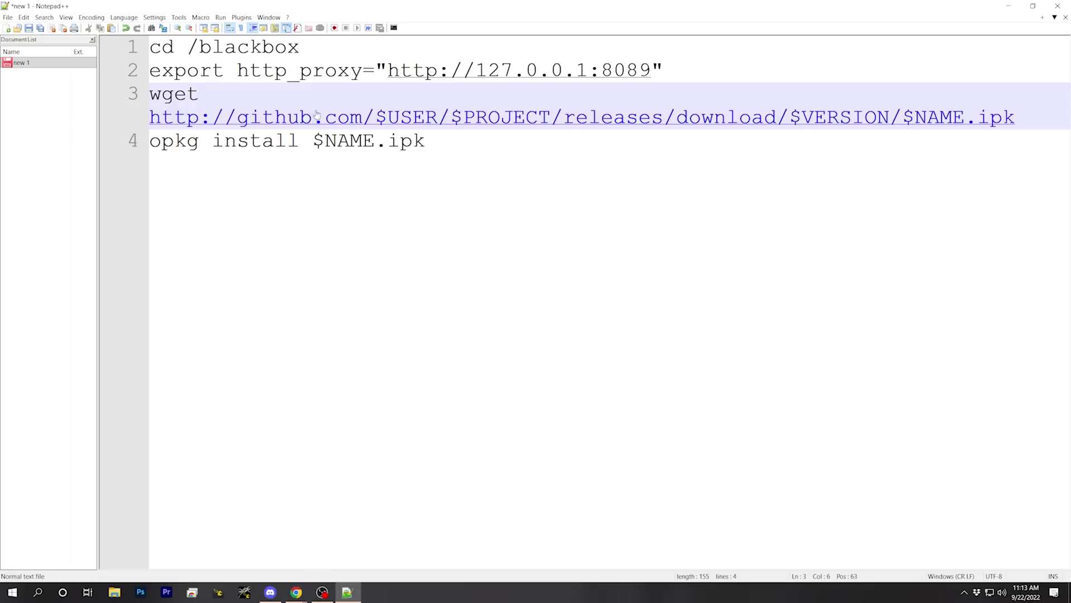
left_click(1016, 121, "shift")
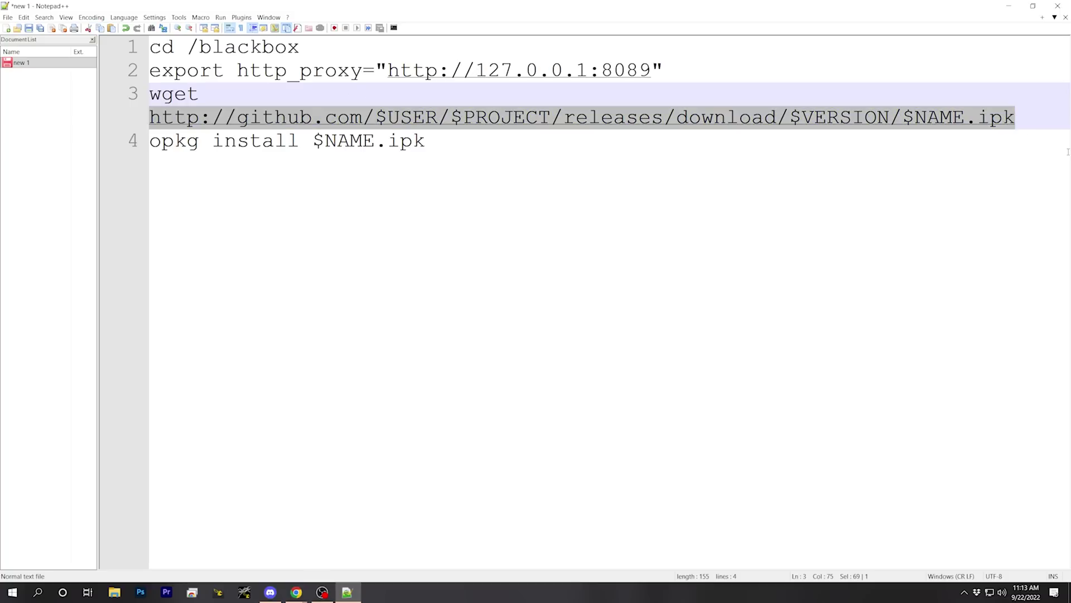
key("Delete")
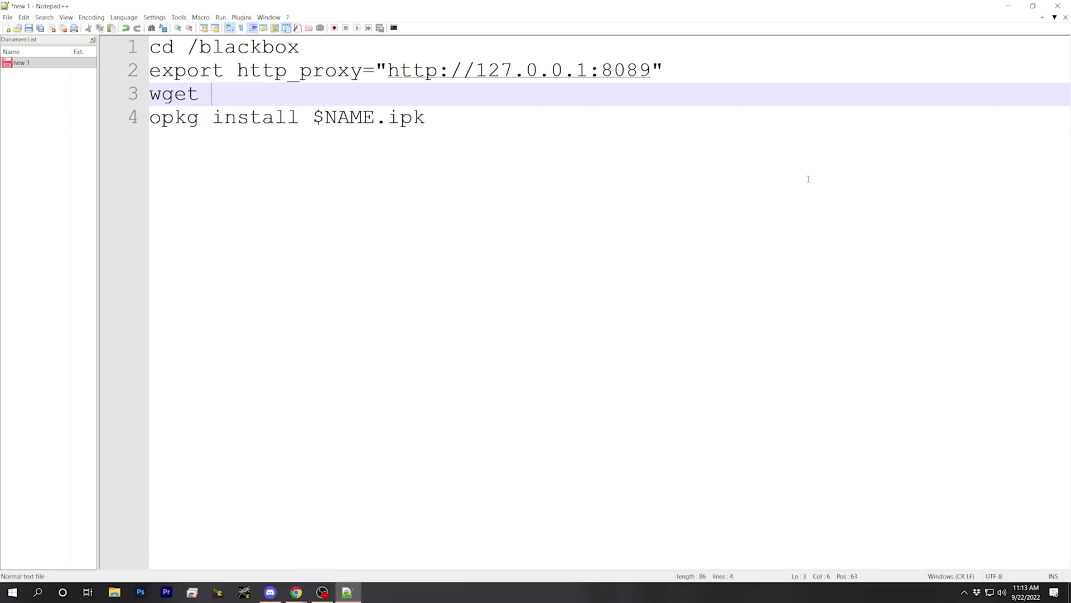
key("ctrl+v")
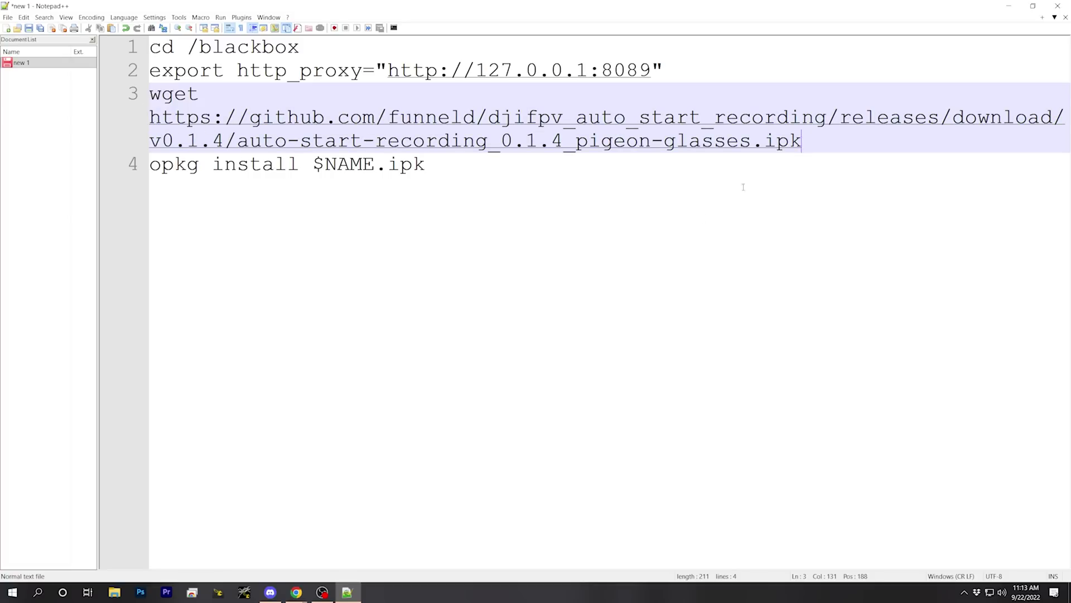
- Replace $NAME.ipk in the opkg install line with auto-start-recording_0.1.4_pigeon-glasses.ipk, copied from the end of the download URL
left_click(267, 224)
left_click_drag(238, 141, 813, 142)
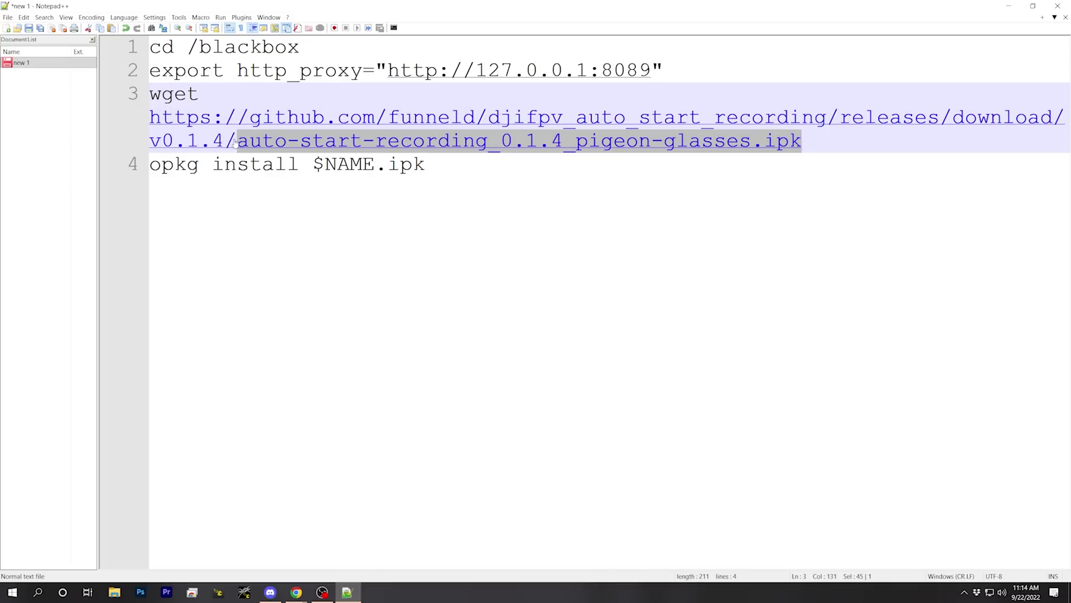
right_click(384, 150)
left_click(416, 157)
left_click_drag(313, 164, 430, 162)
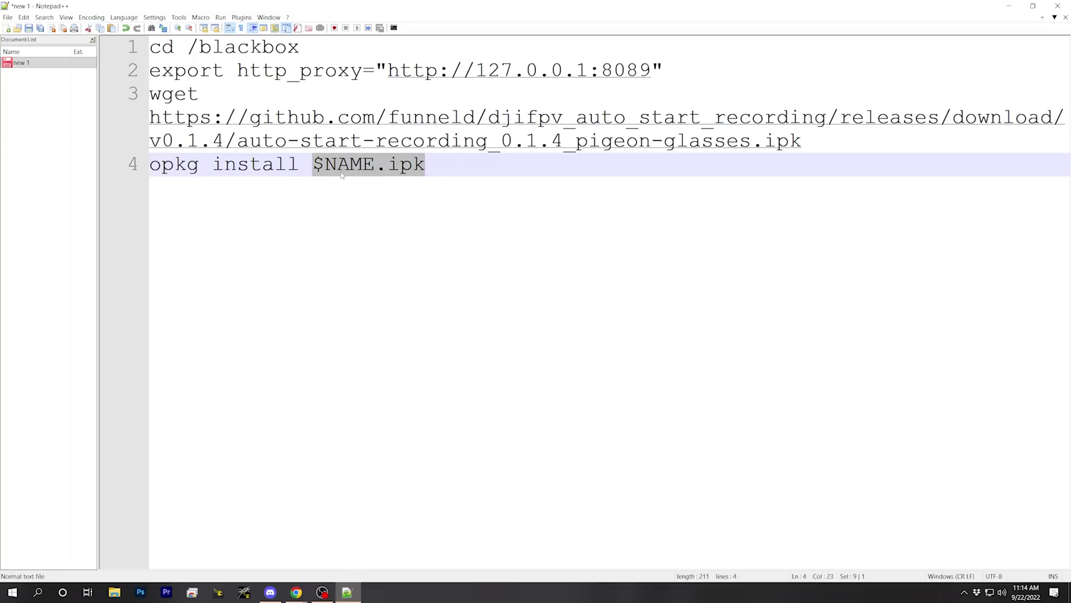
key("BackSpace")
key("ctrl+v")
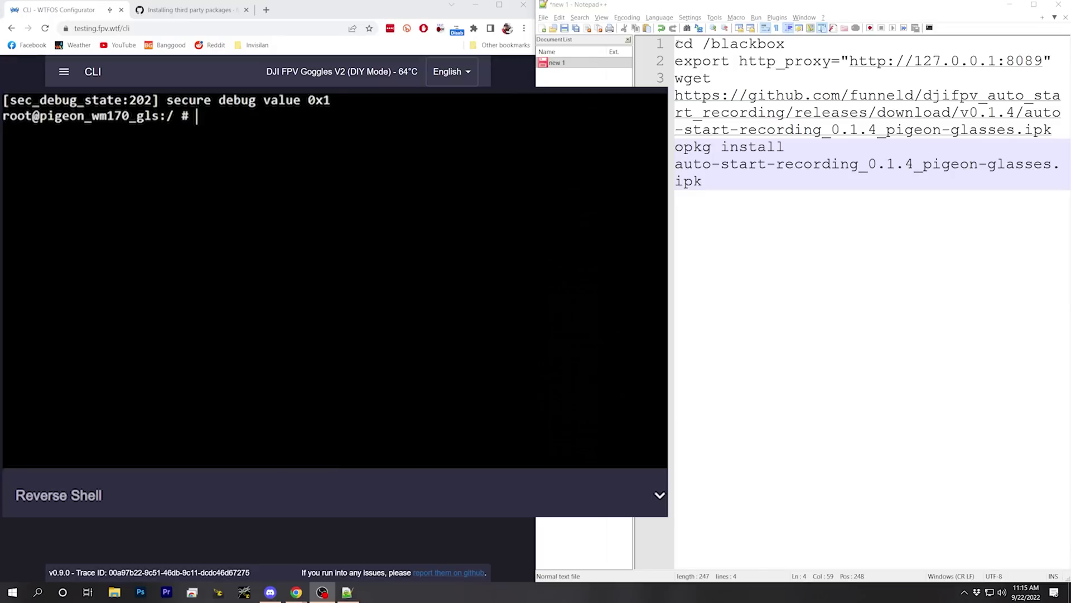
- Copy the cd /blackbox line from the Notepad++ document and run it in the WTFOS Configurator CLI
left_click_drag(675, 43, 793, 40)
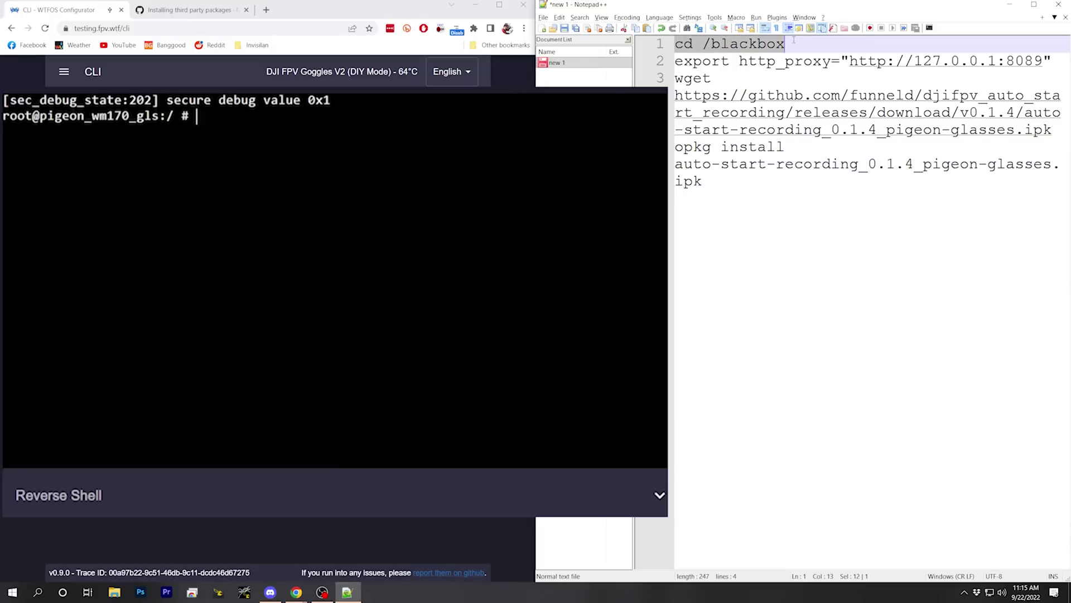
right_click(759, 49)
left_click(773, 65)
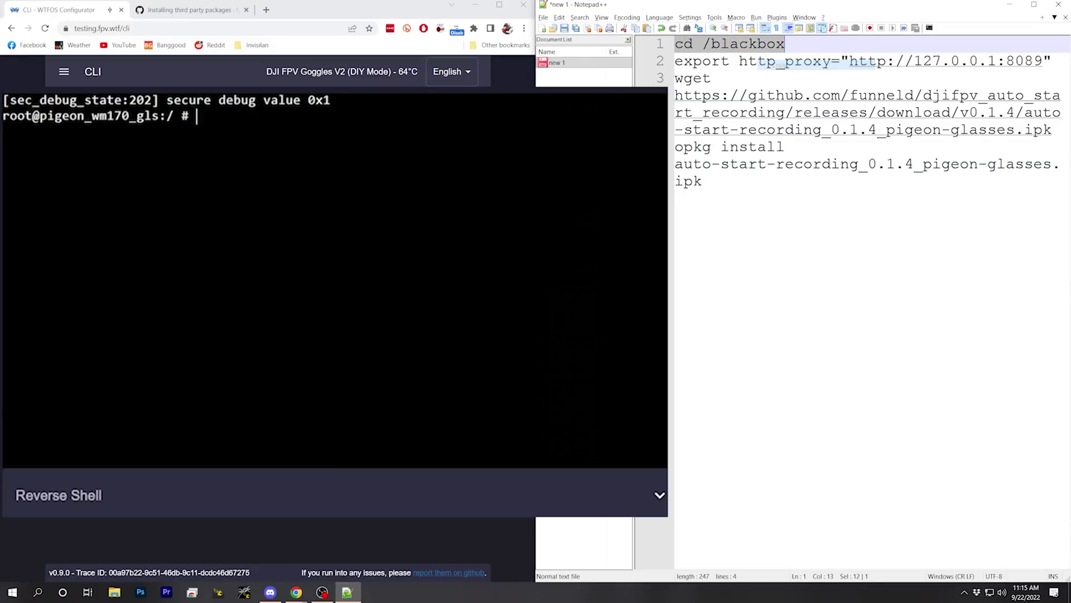
right_click(373, 163)
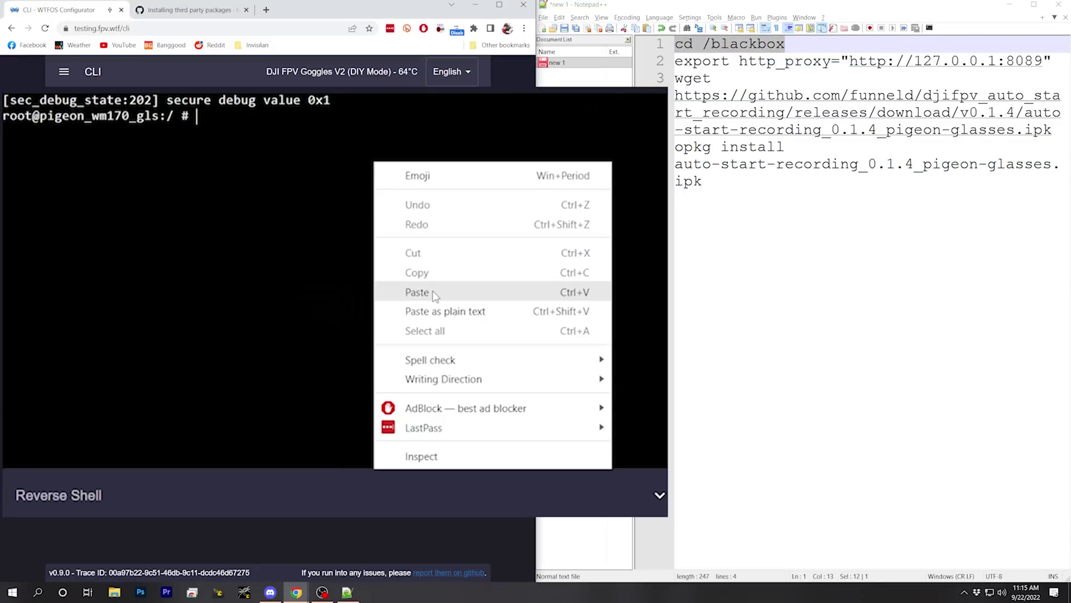
left_click(410, 291)
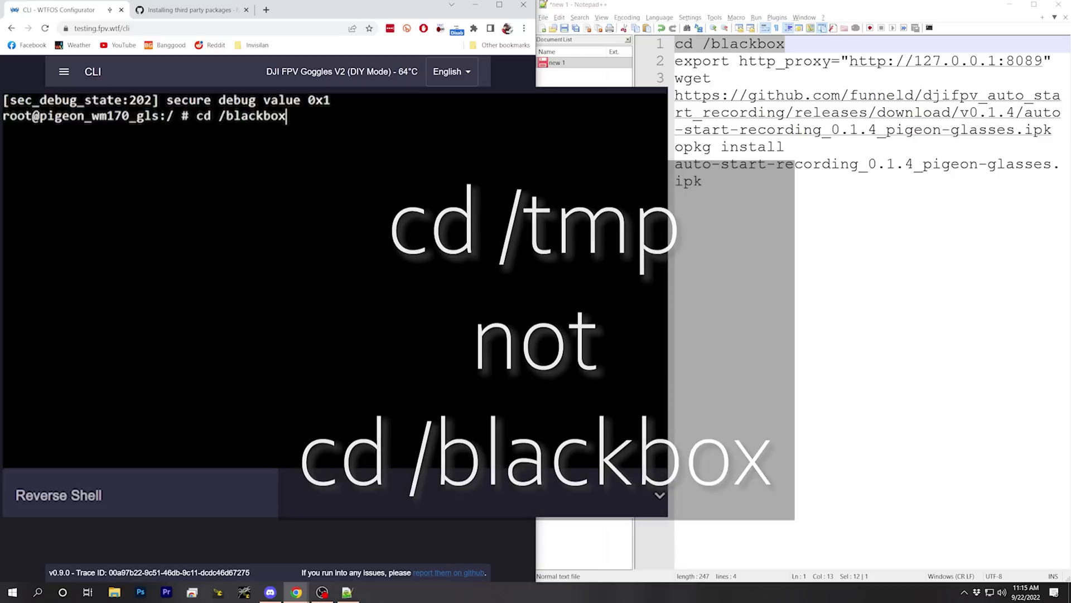
key("Return")
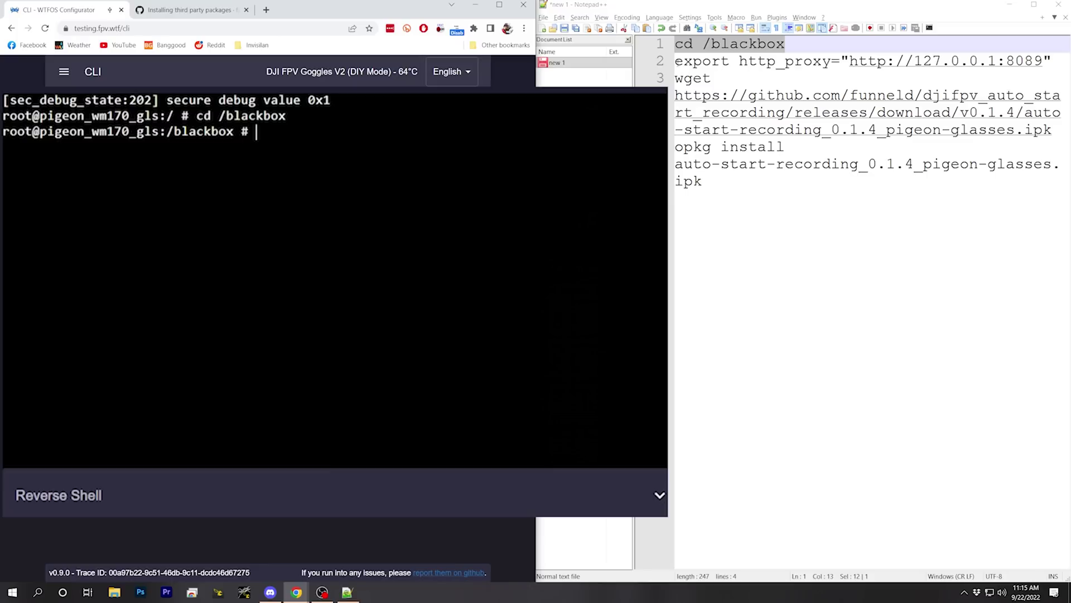
left_click_drag(675, 61, 1058, 57)
right_click(1021, 62)
left_click(1009, 78)
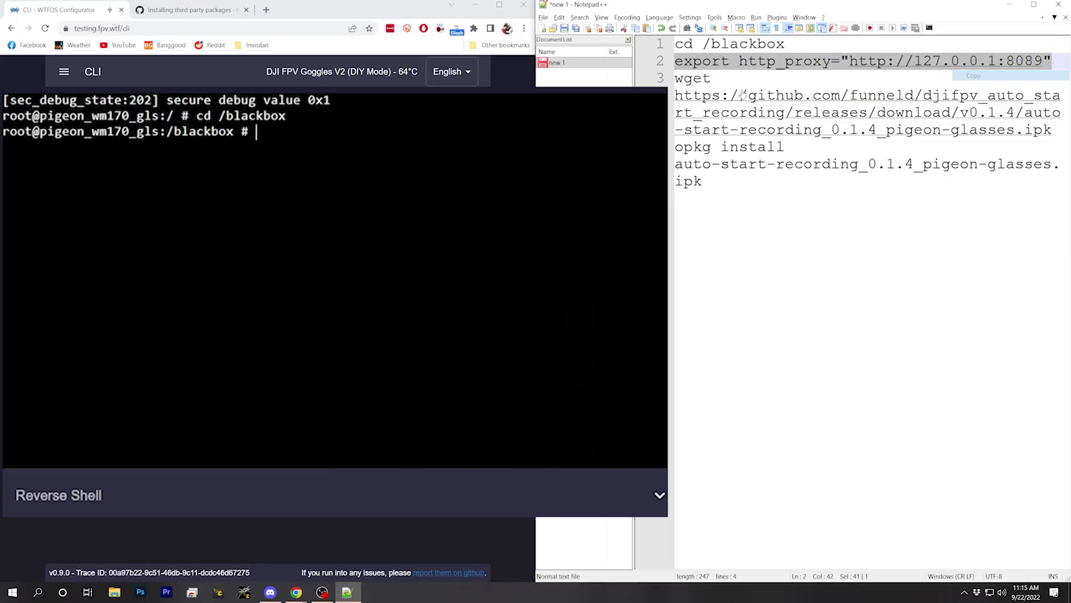
right_click(481, 233)
left_click(527, 363)
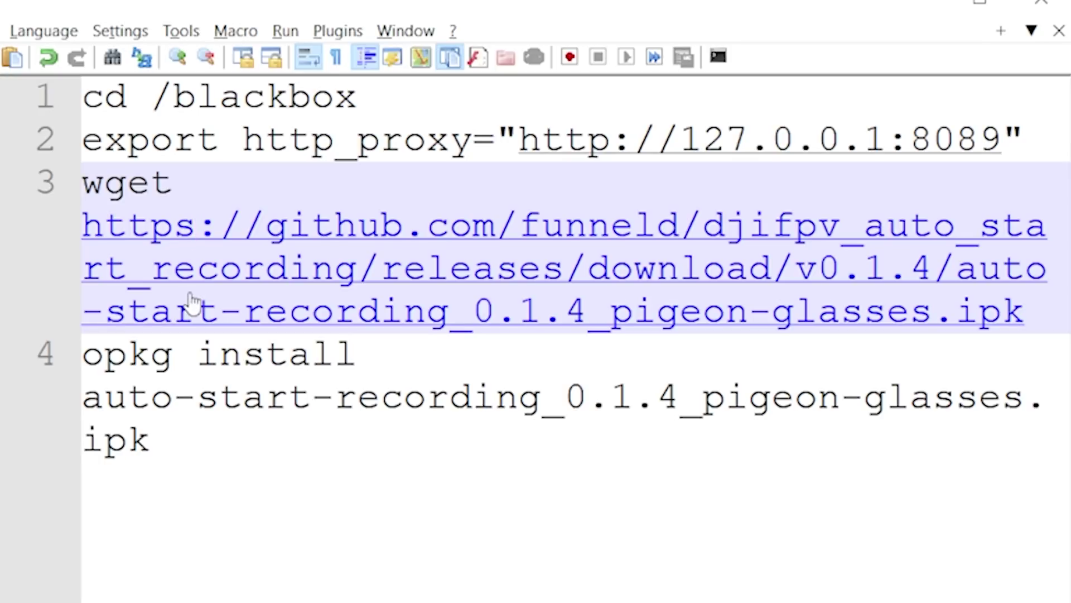
- Change https to http in the package download URL of the wget line in Notepad++
key("BackSpace")
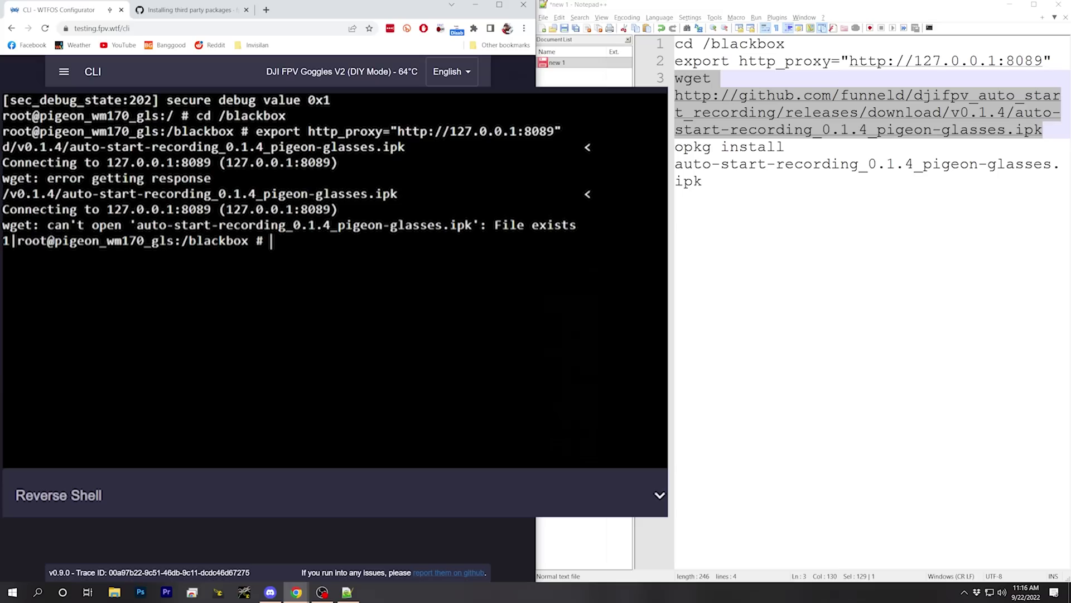
- Copy the opkg install auto-start-recording_0.1.4_pigeon-glasses.ipk command from Notepad++ and run it in the CLI
left_click(676, 147)
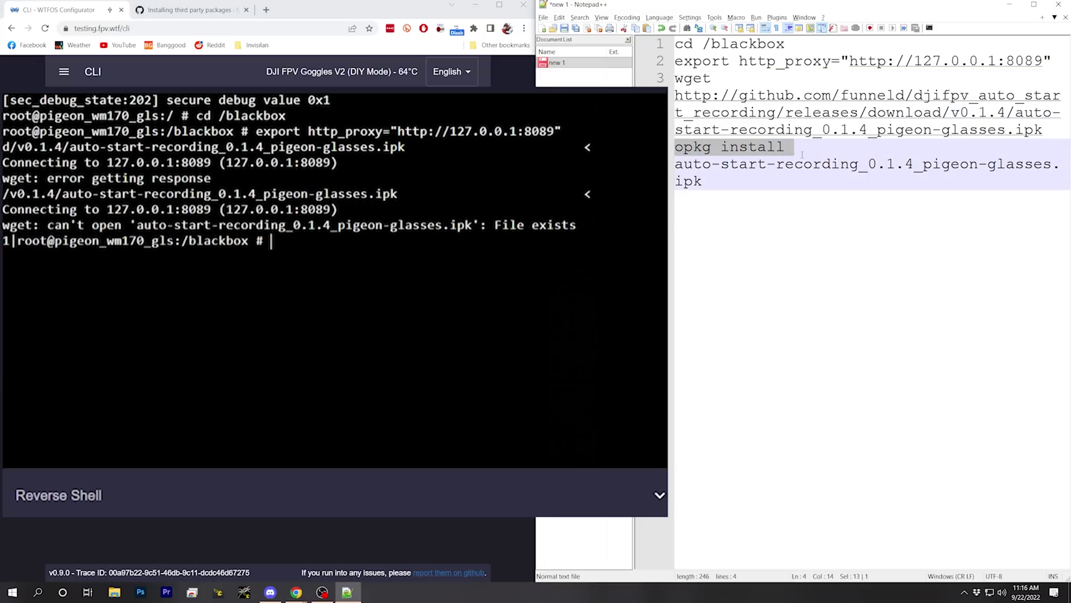
left_click_drag(802, 154, 838, 181)
right_click(793, 168)
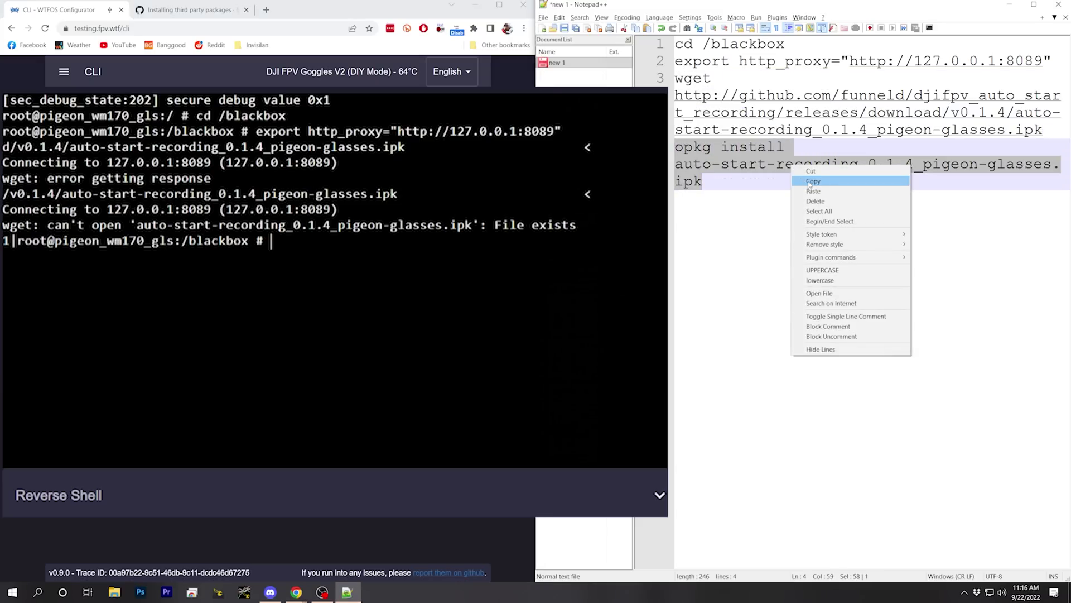
left_click(810, 181)
right_click(485, 386)
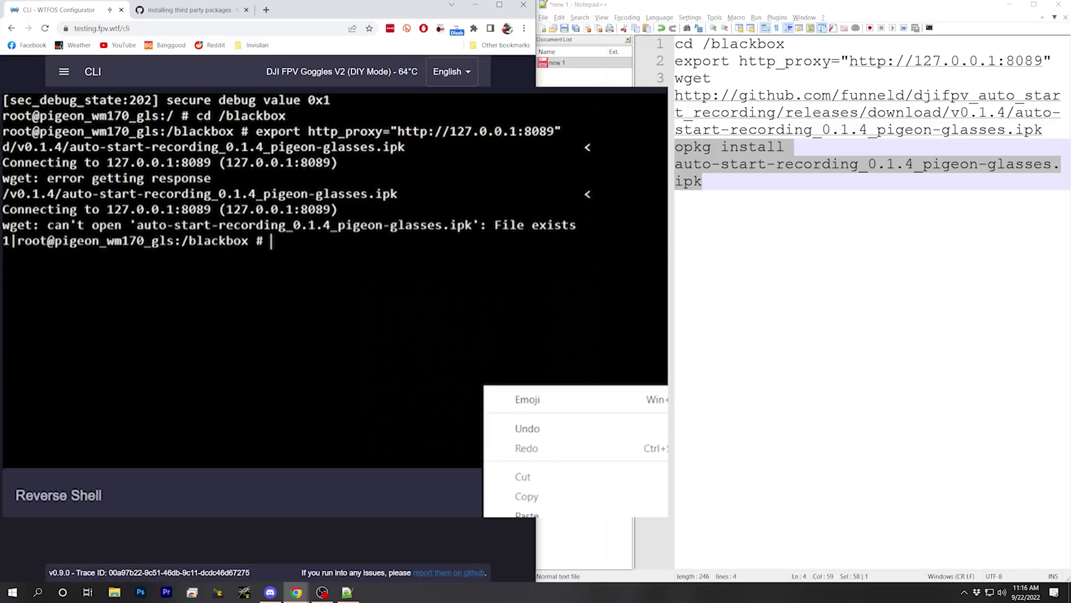
left_click(527, 514)
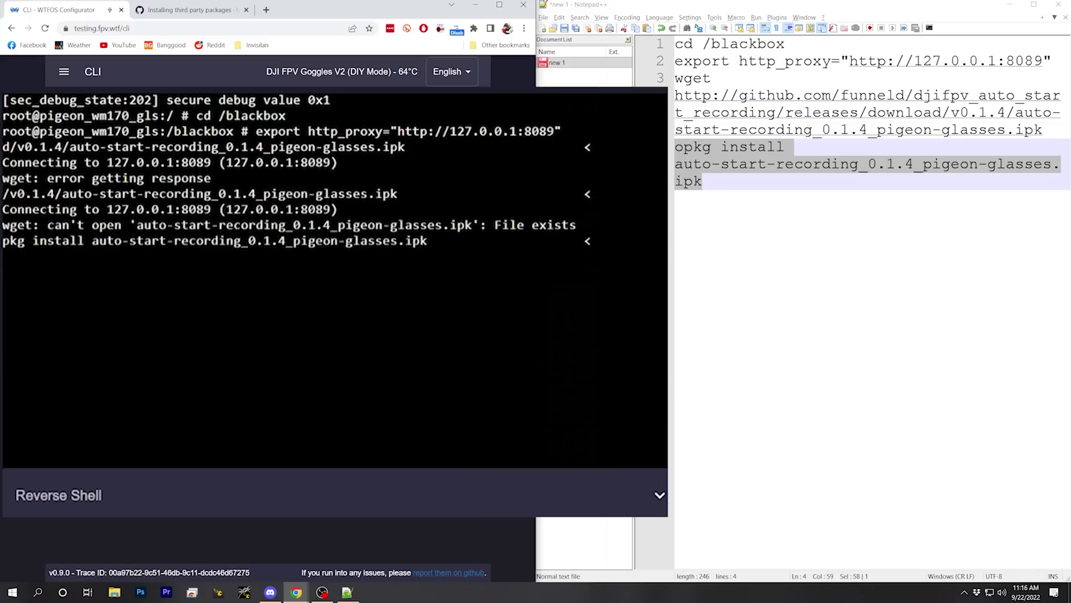
key("Return")
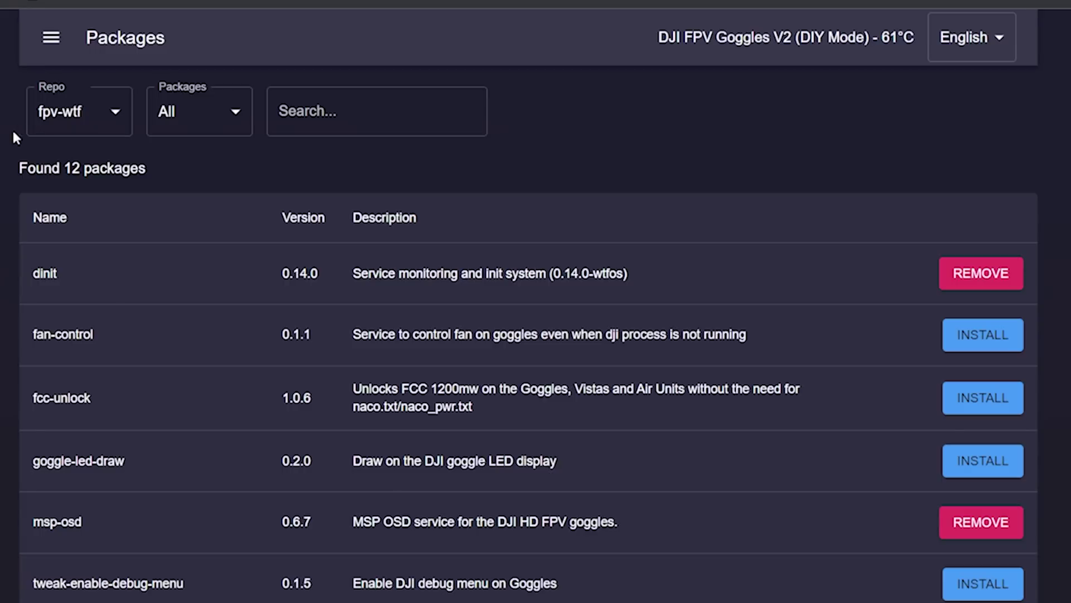
- Filter the Packages page to show Installed packages from All repos to check for auto-start-recording
left_click(51, 38)
left_click(78, 111)
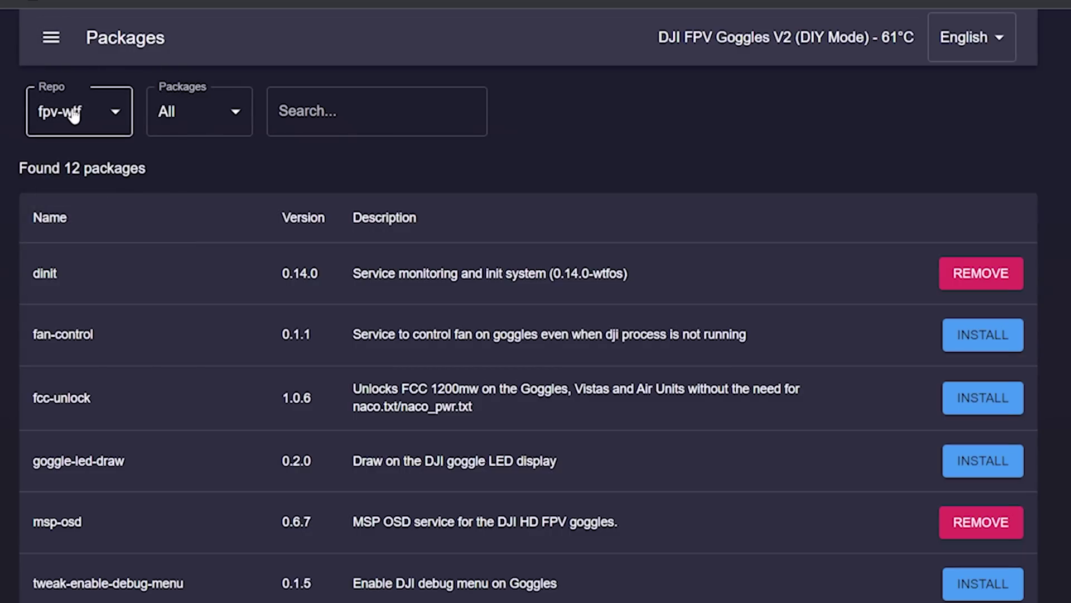
left_click(49, 116)
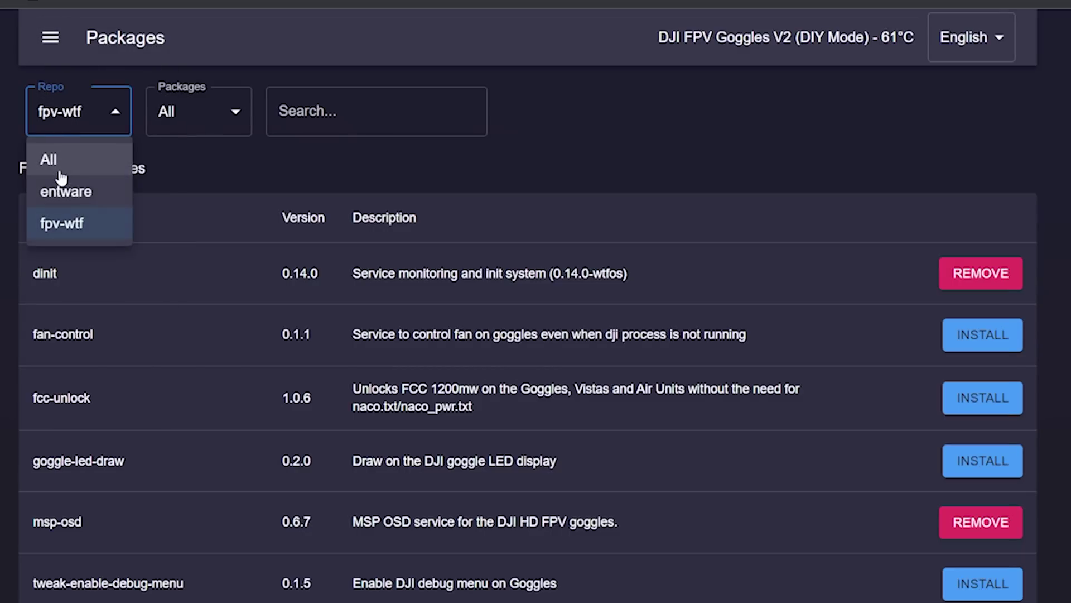
left_click(51, 159)
left_click(170, 114)
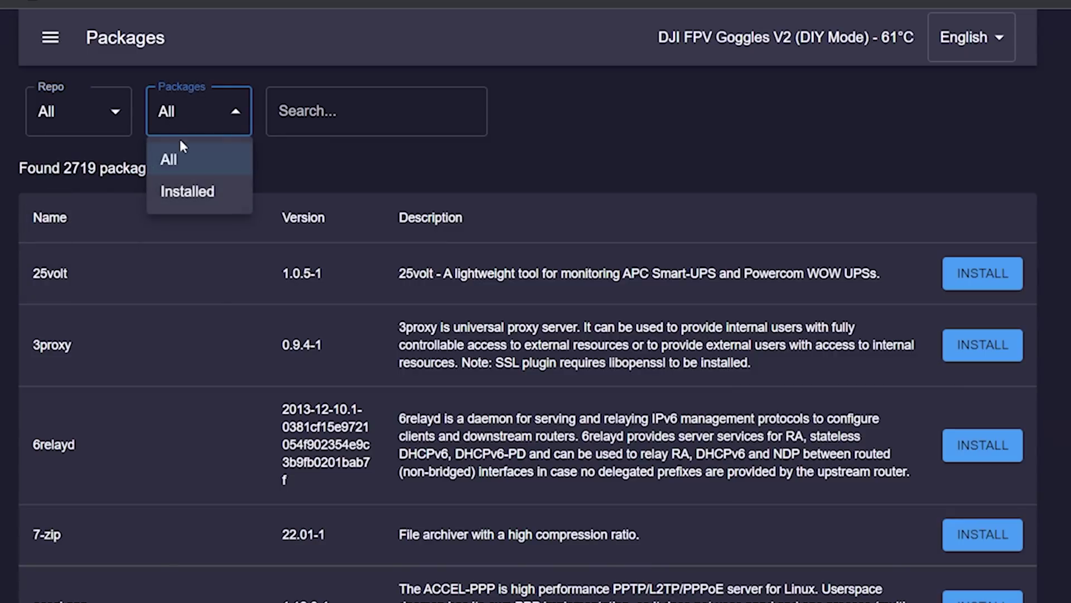
left_click(183, 192)
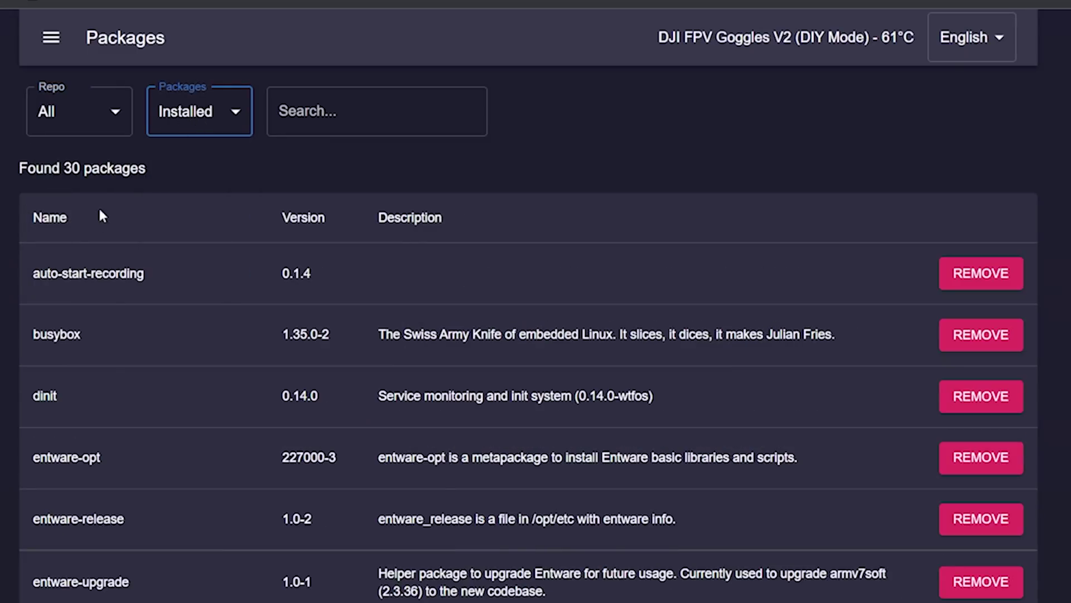